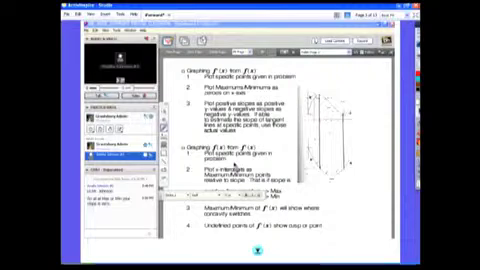
- Advance the flipchart from the Collaborate notes page to the iForward Moodle welcome page
key(Page_Down)
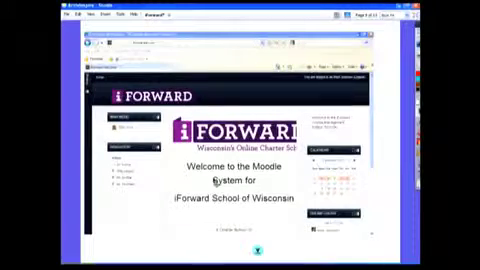